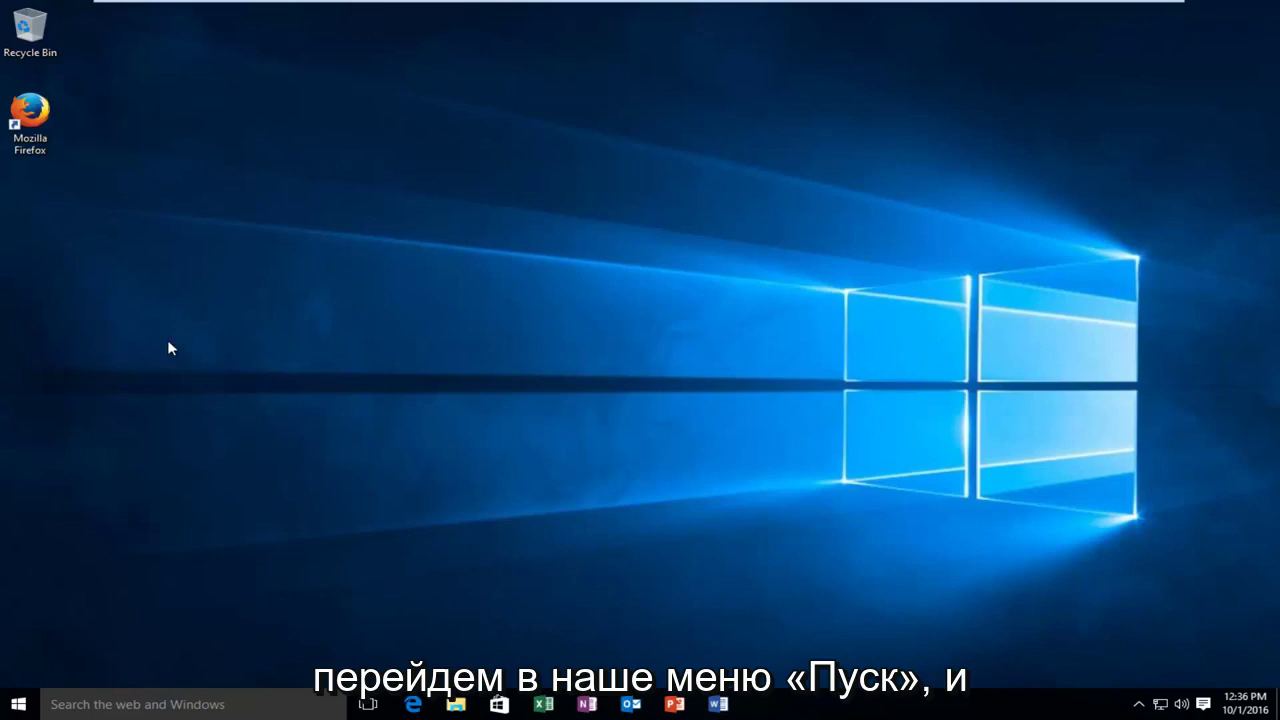
# Search the Start menu for 'verifier' and run the verifier command
pyautogui.click(20, 703)
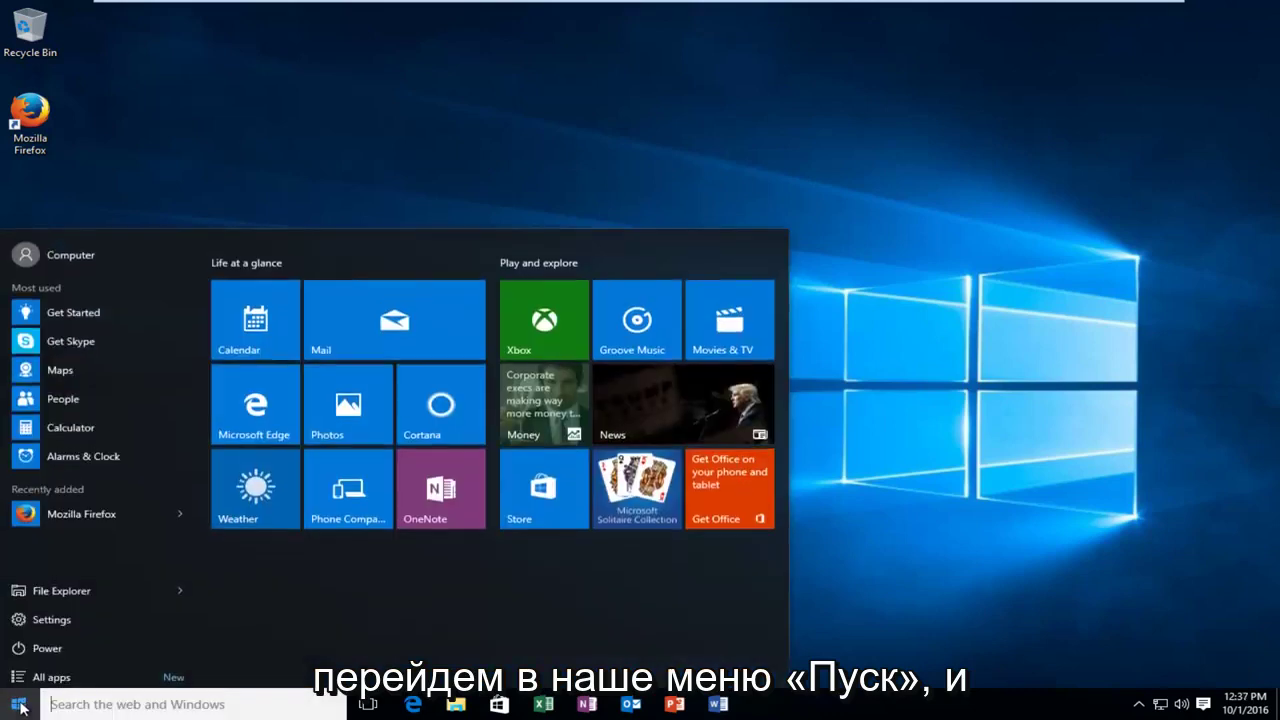
pyautogui.write('verifier')
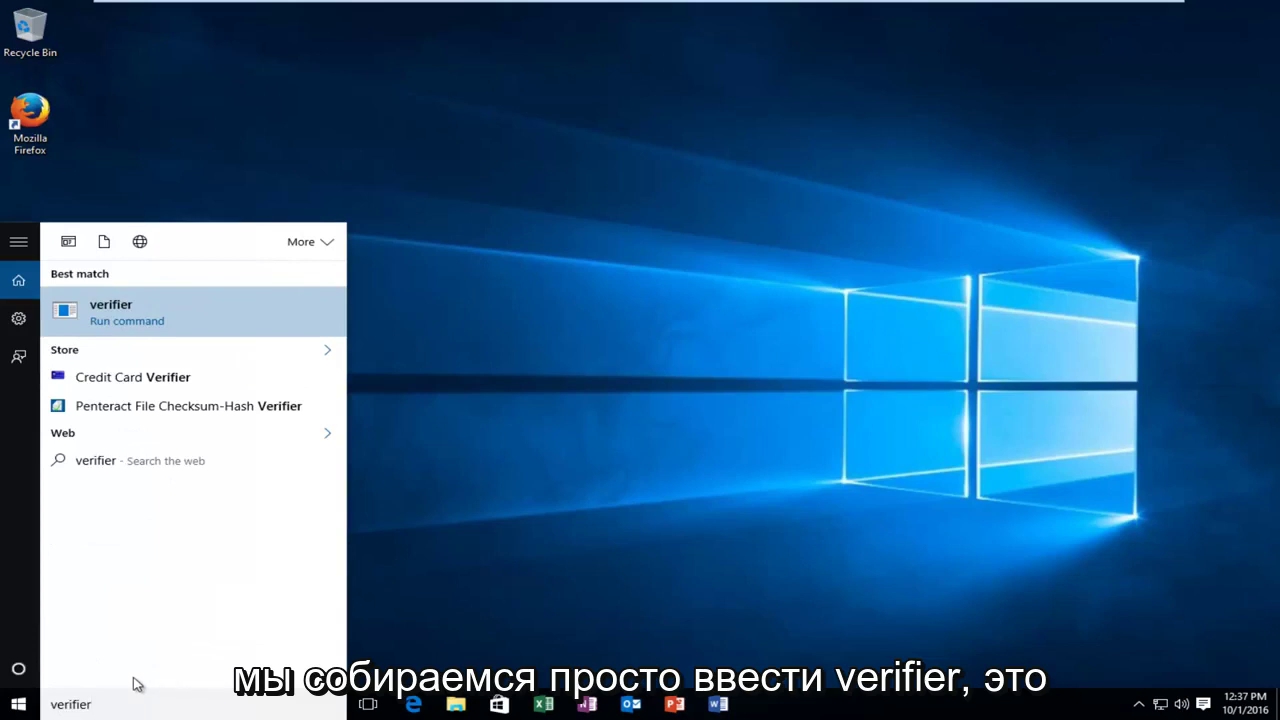
pyautogui.click(74, 315)
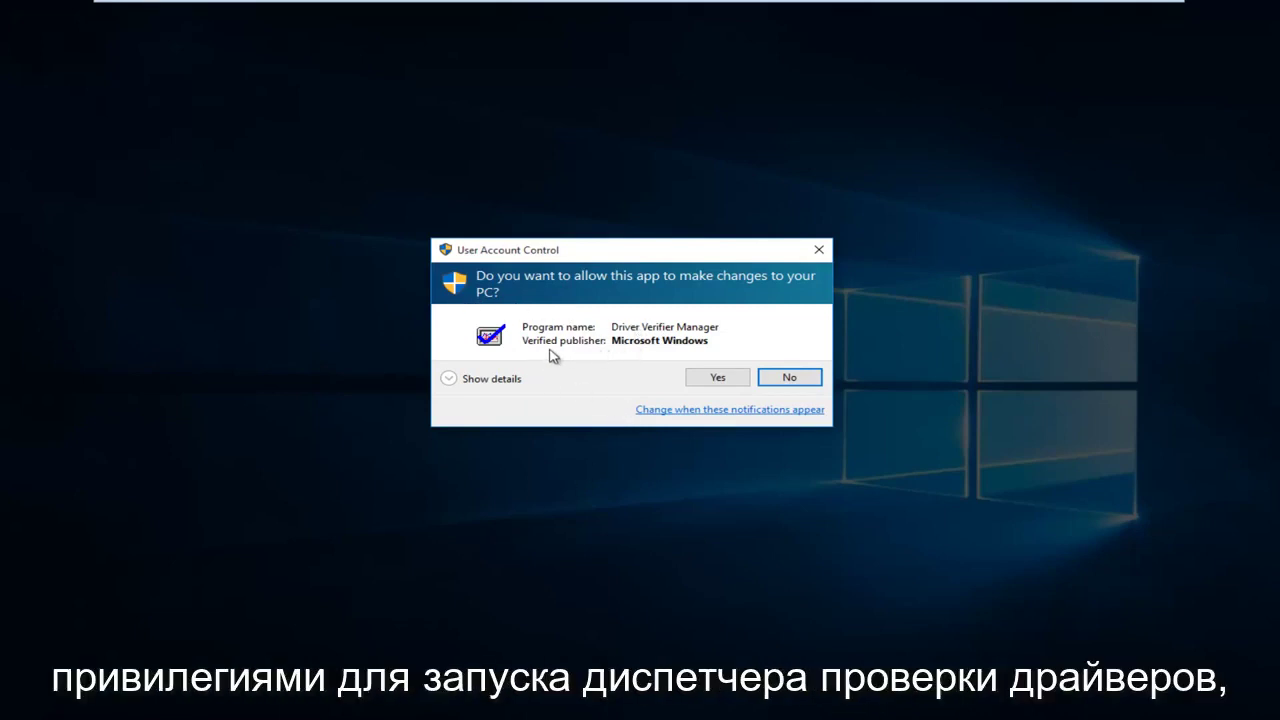
# Approve the UAC prompt and choose to create custom verifier settings
pyautogui.click(713, 382)
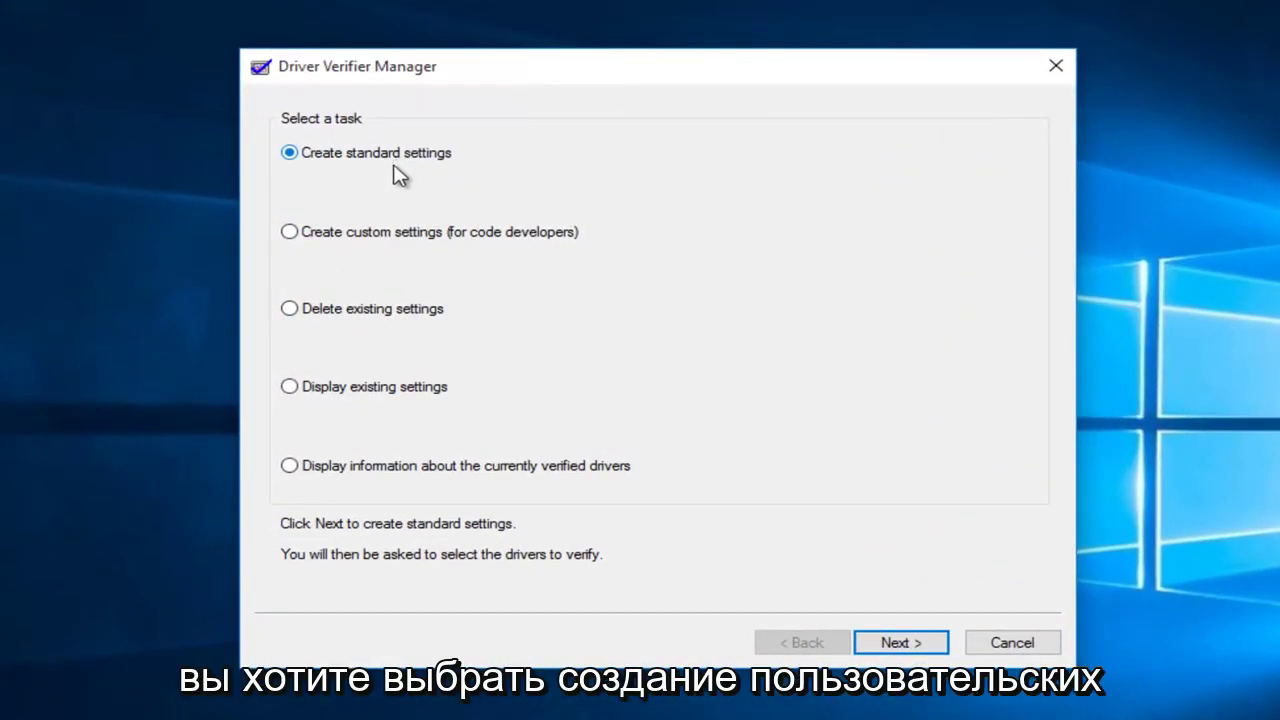
pyautogui.click(330, 236)
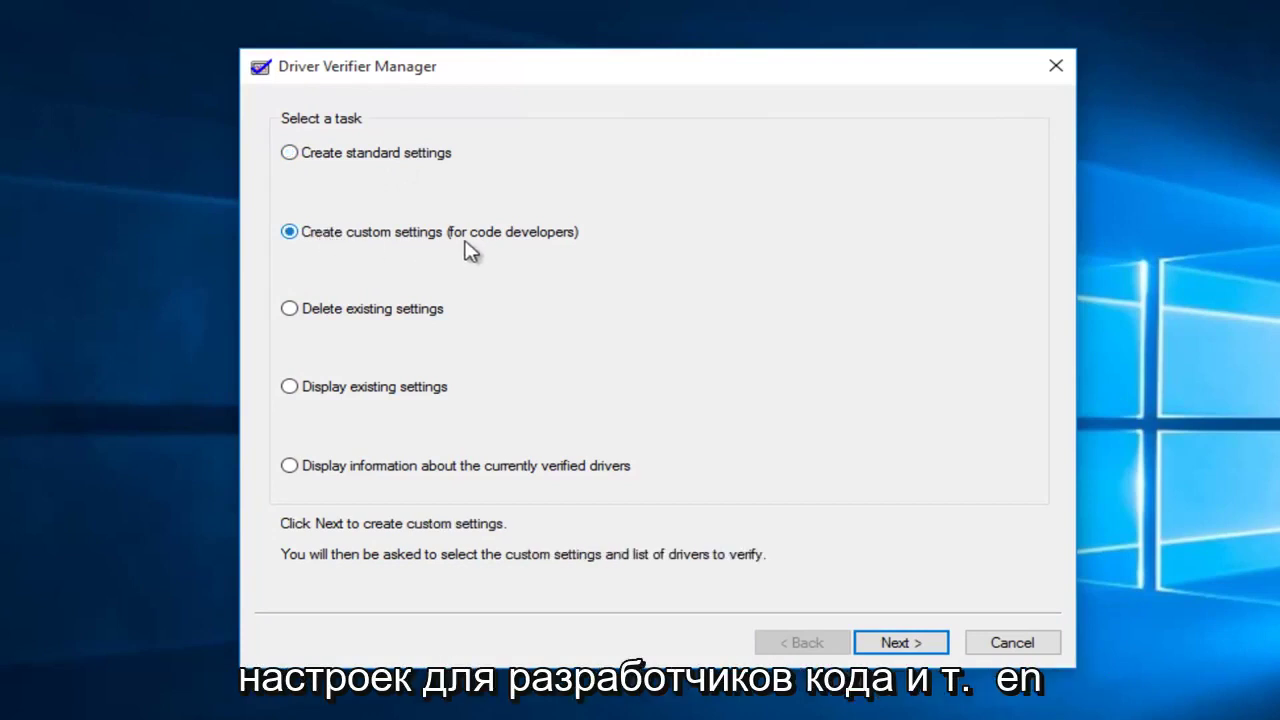
pyautogui.click(905, 648)
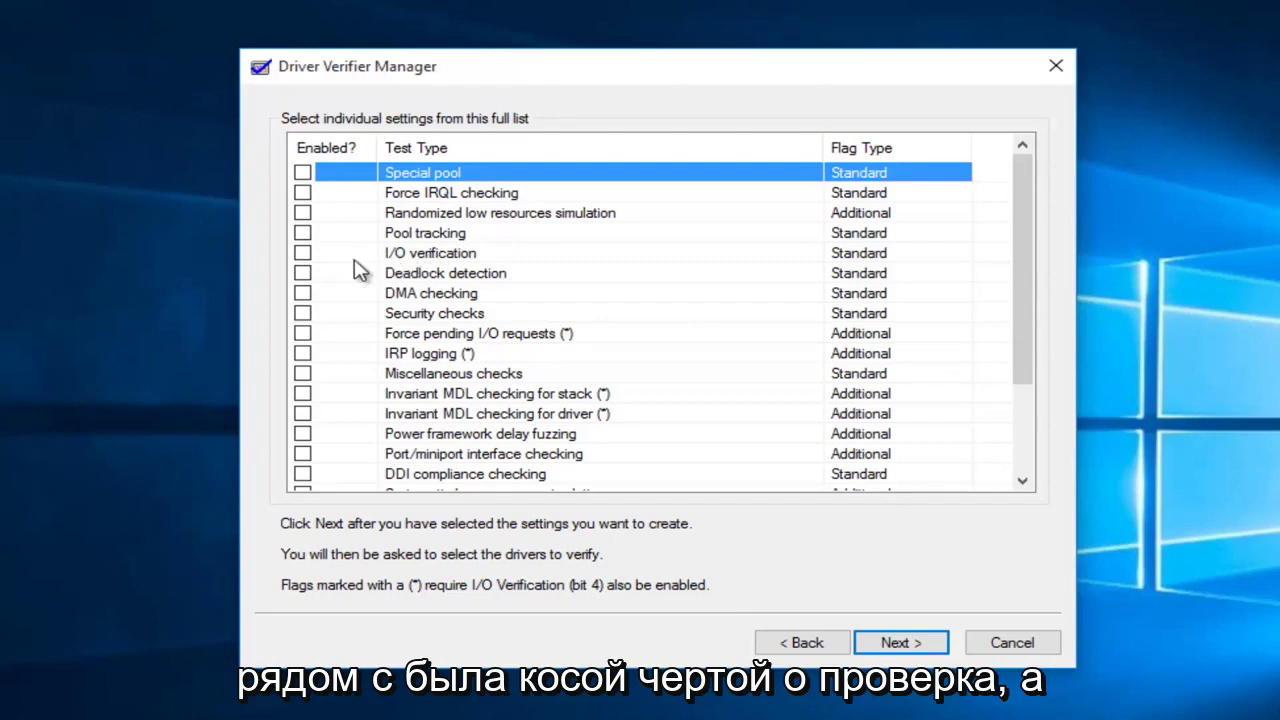
# Enable I/O verification, Force pending I/O requests and IRP logging, then continue
pyautogui.click(306, 256)
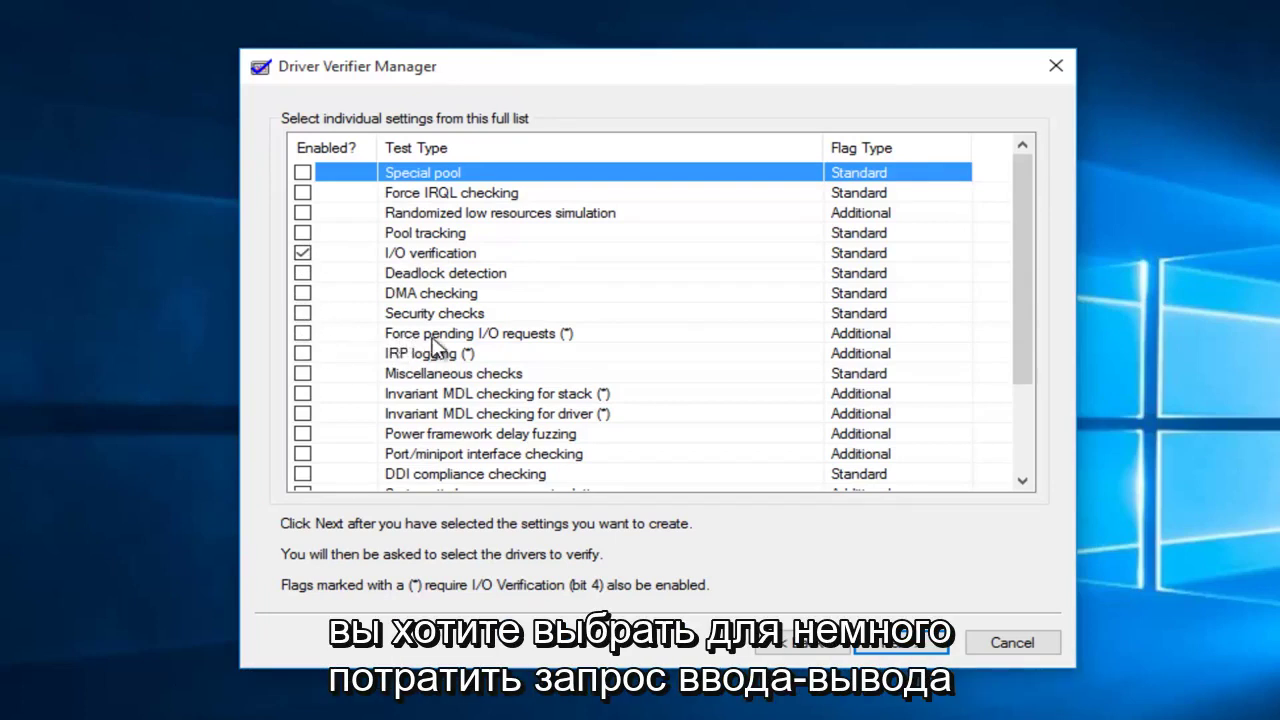
pyautogui.click(303, 334)
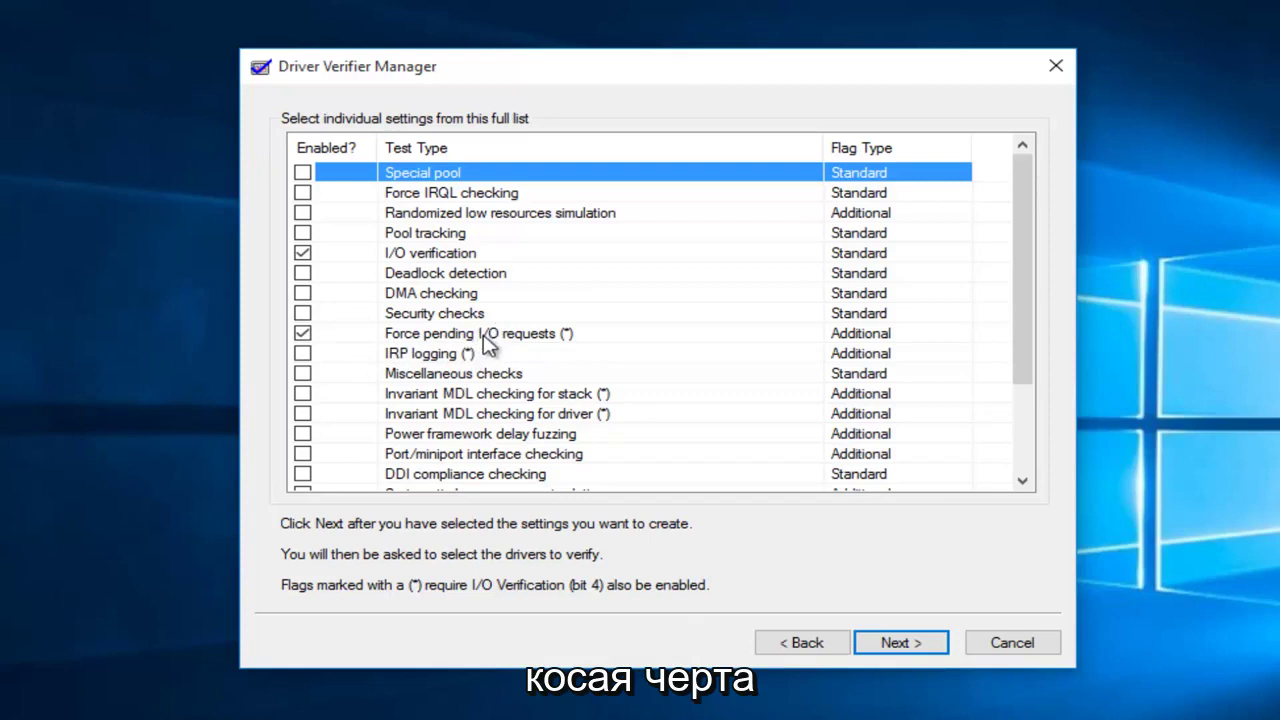
pyautogui.click(304, 355)
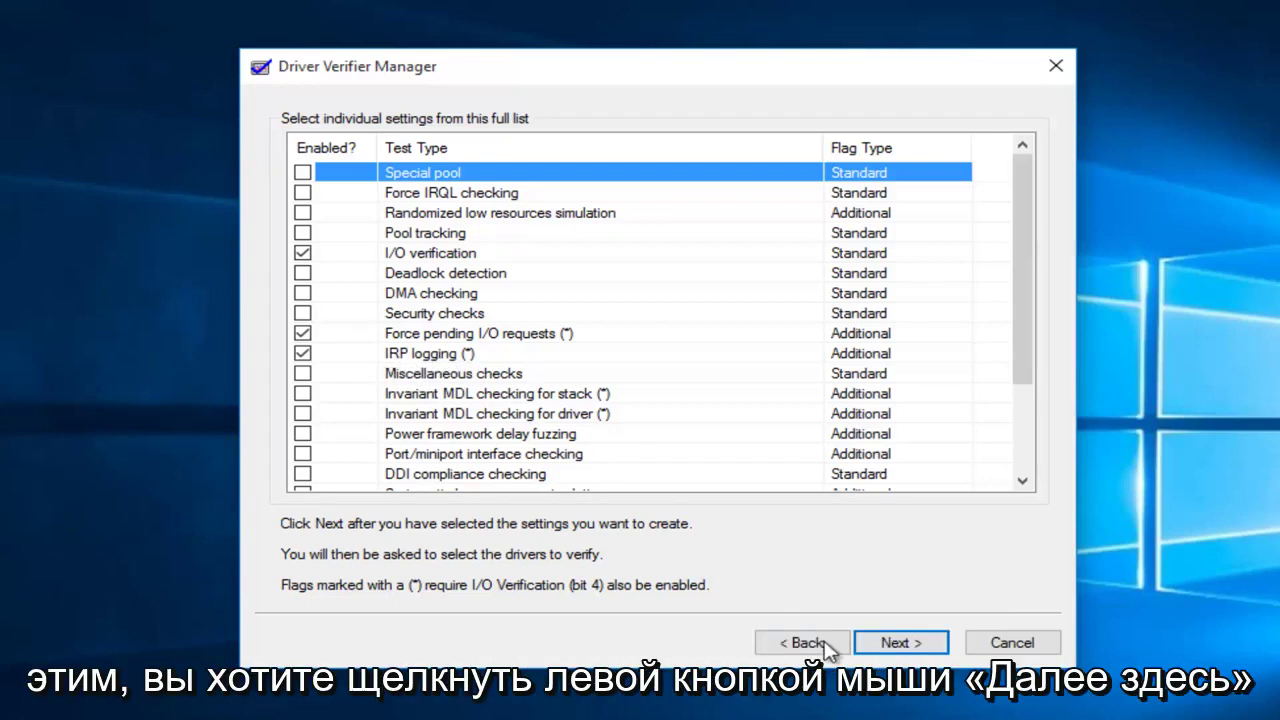
pyautogui.click(897, 645)
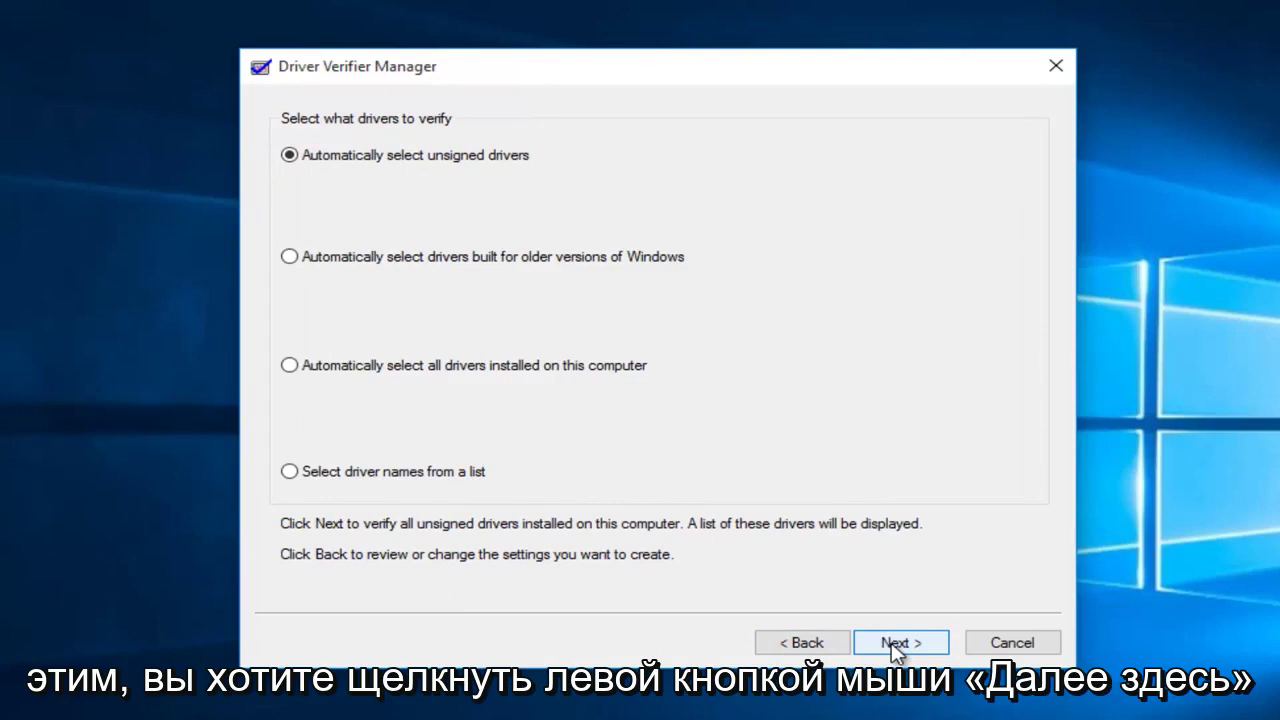
# Choose to select drivers from a list and sort installed drivers by provider
pyautogui.click(309, 476)
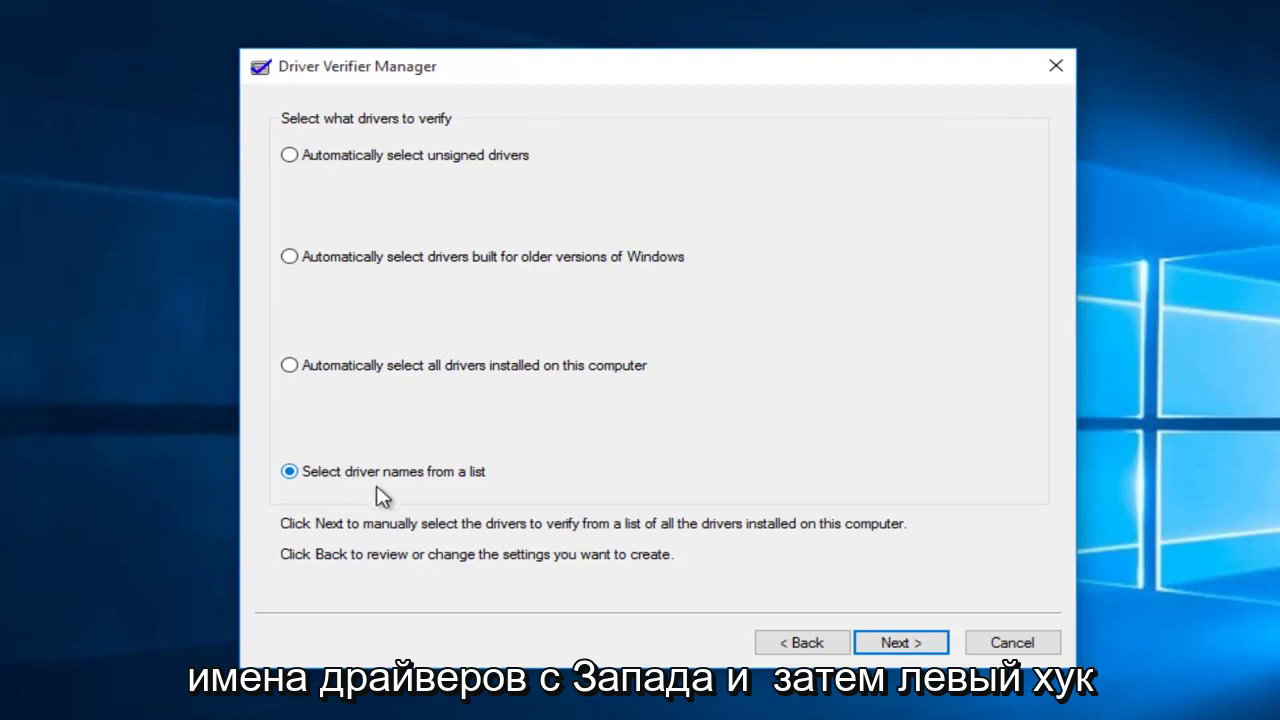
pyautogui.click(900, 648)
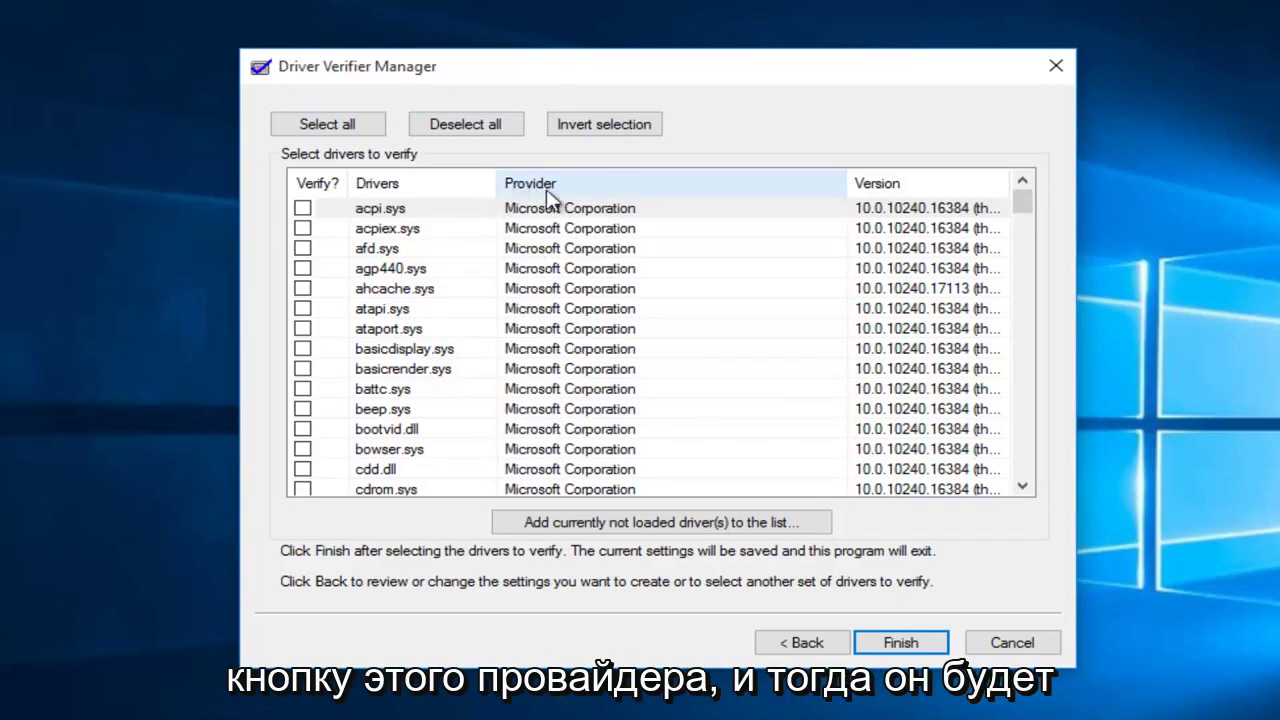
pyautogui.click(550, 190)
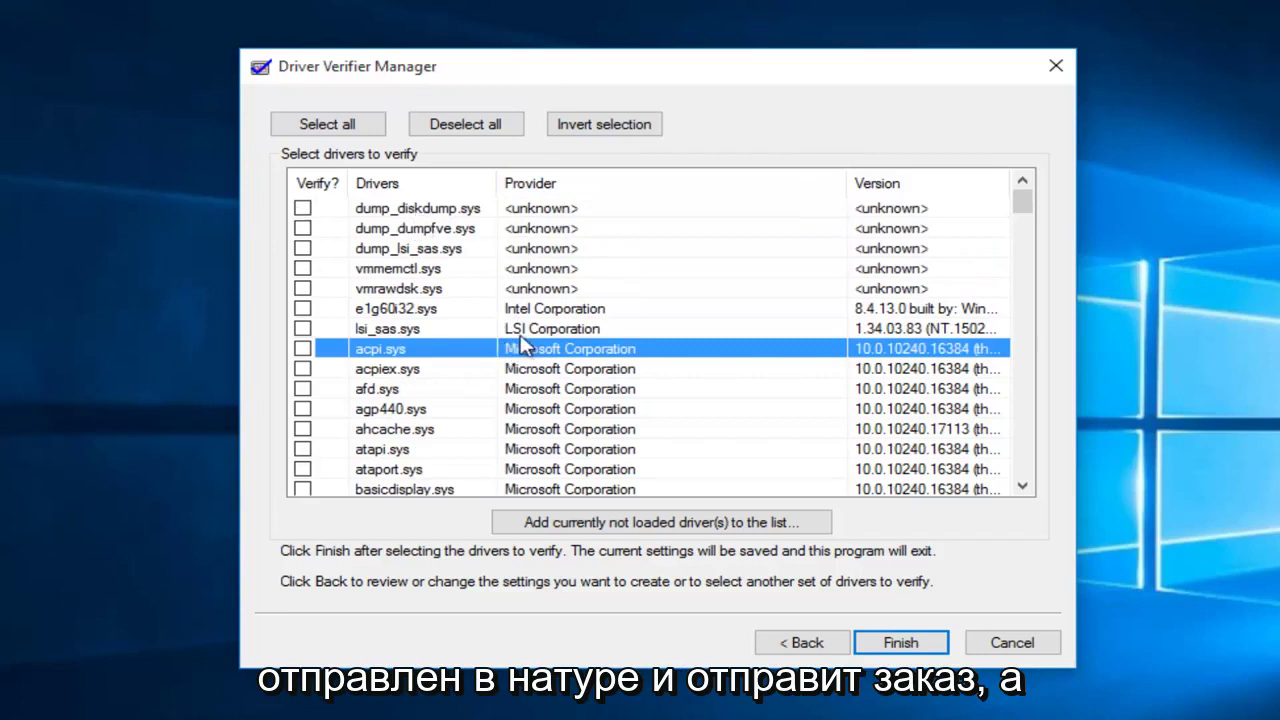
pyautogui.click(541, 377)
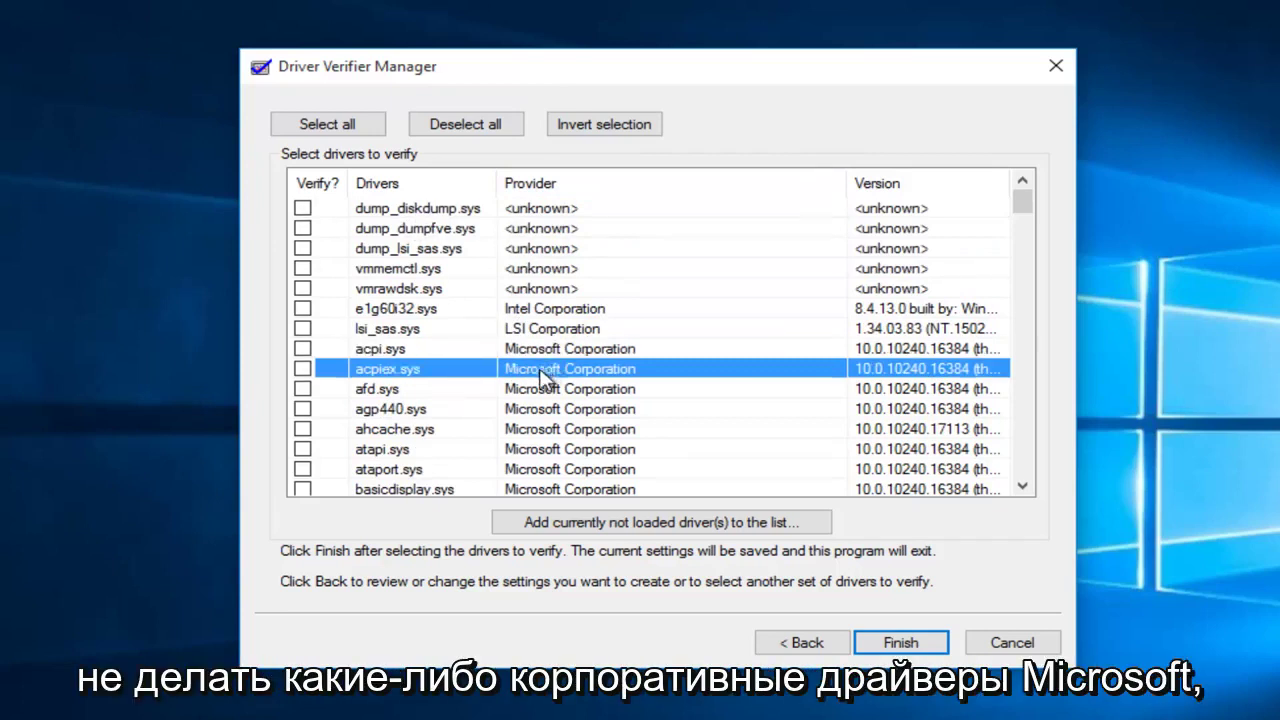
pyautogui.click(538, 409)
pyautogui.click(535, 332)
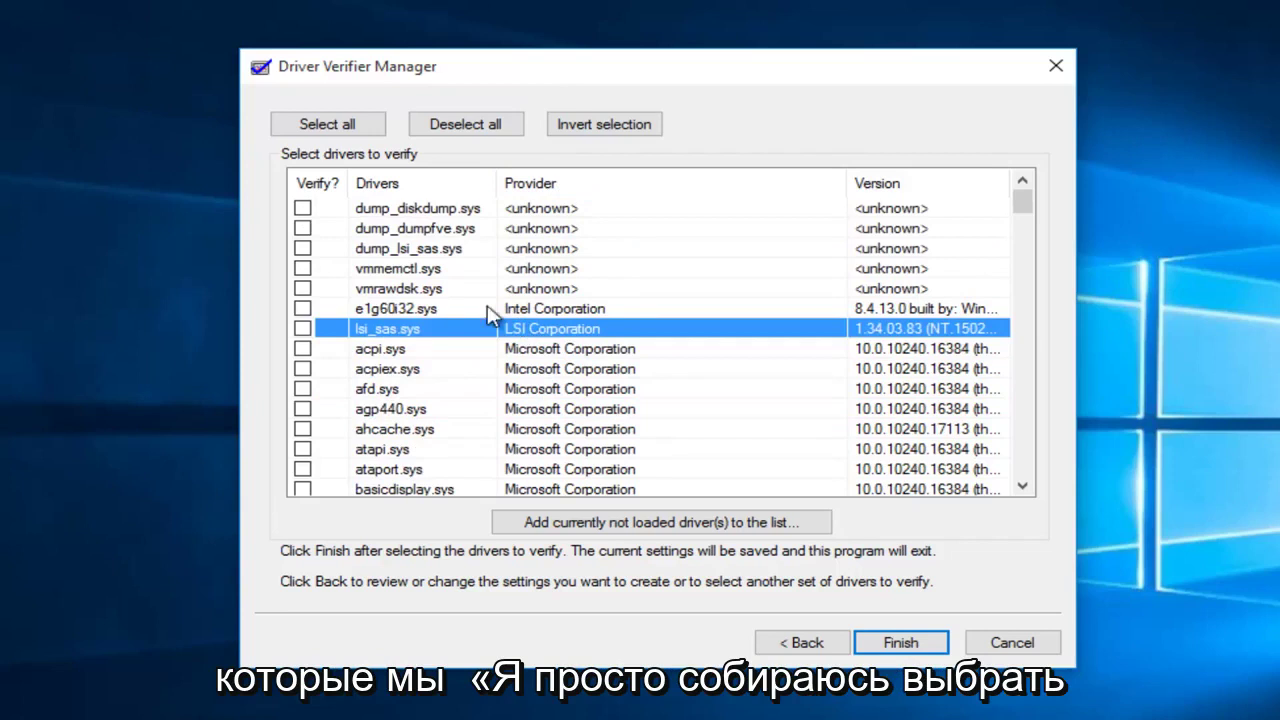
# Tick dump_dumpfve.sys, dump_lsi_sas.sys, vmmemctl.sys, vmrawdsk.sys and e1g60i32.sys for verification
pyautogui.click(302, 228)
pyautogui.click(304, 250)
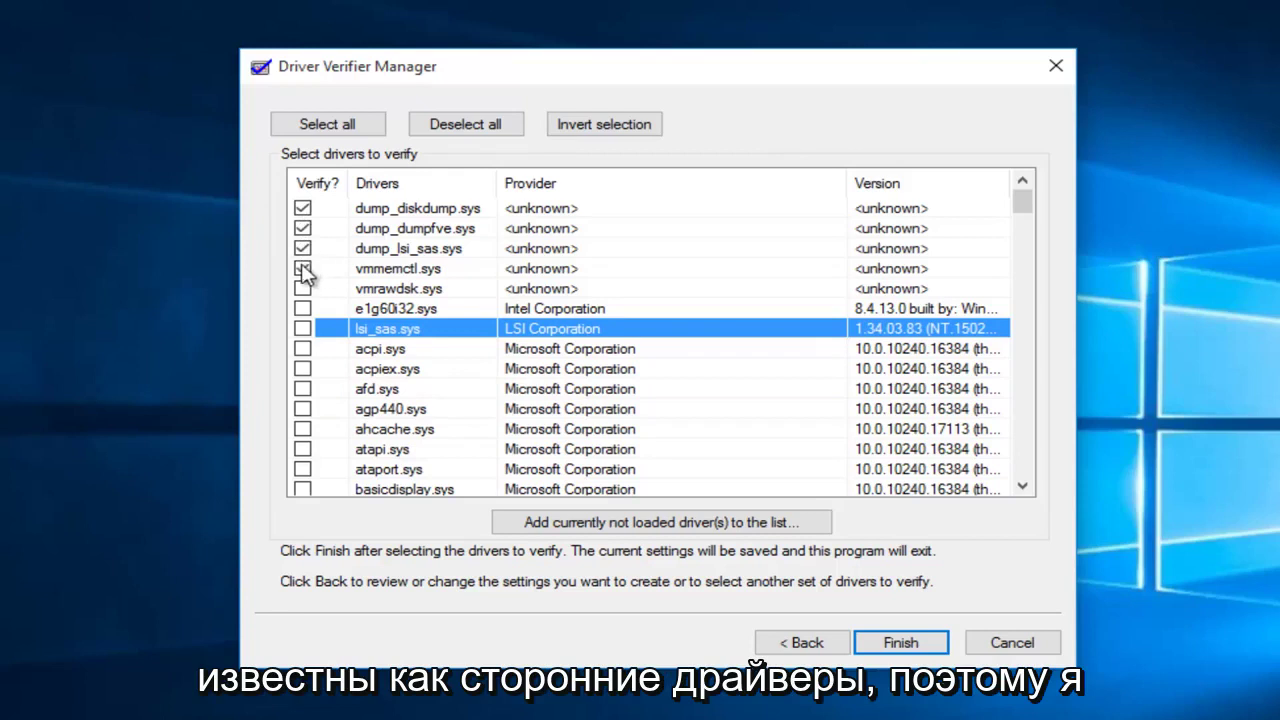
pyautogui.click(302, 268)
pyautogui.click(302, 288)
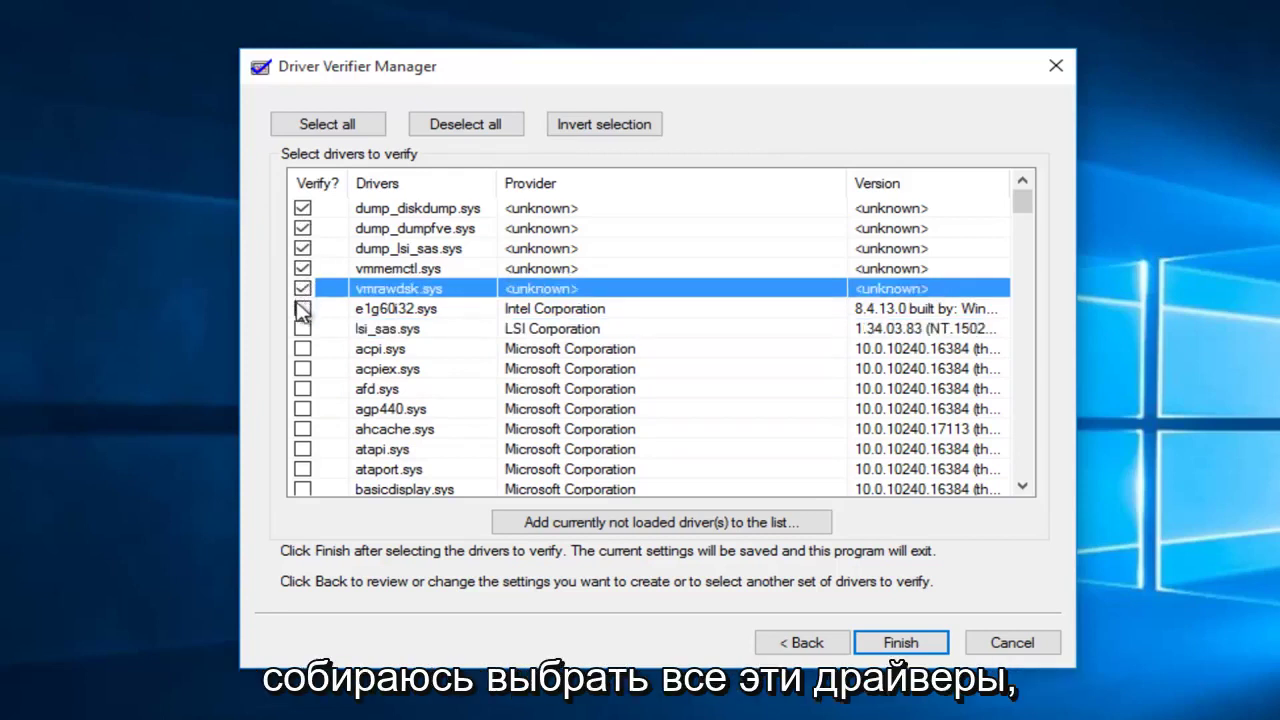
pyautogui.click(302, 310)
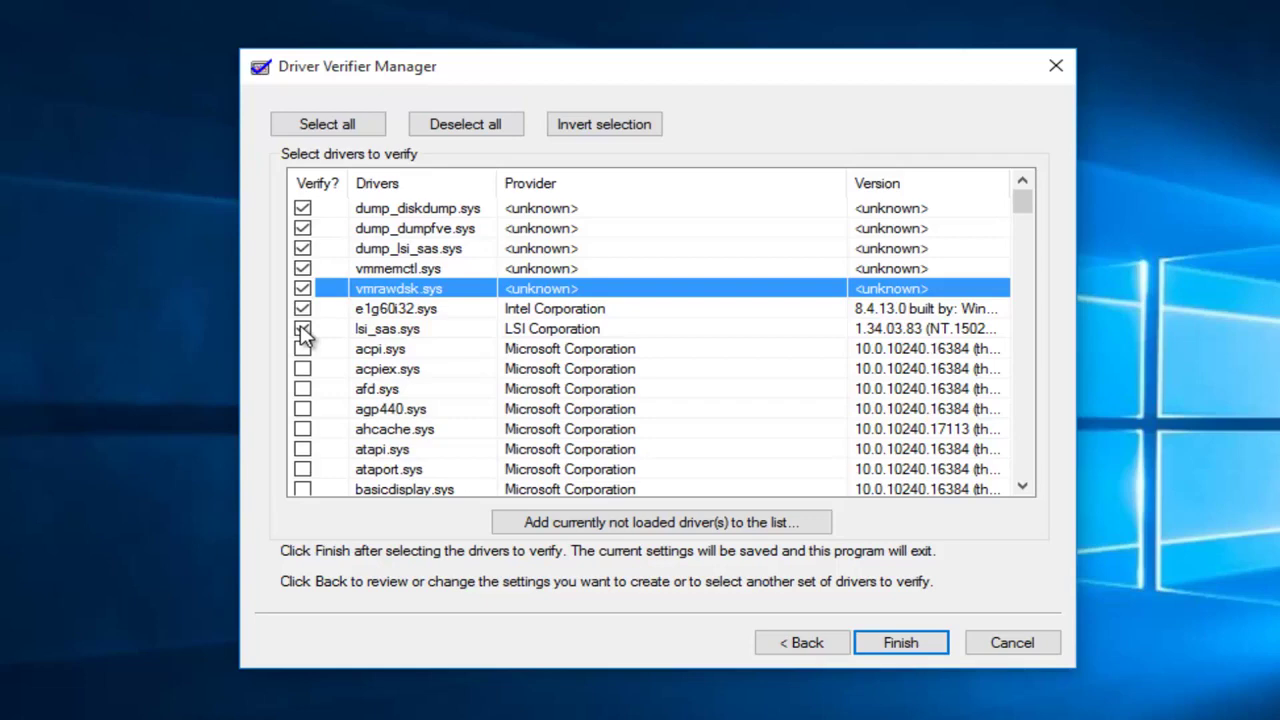
# Save the driver selection with Finish and acknowledge the restart-required message
pyautogui.click(902, 645)
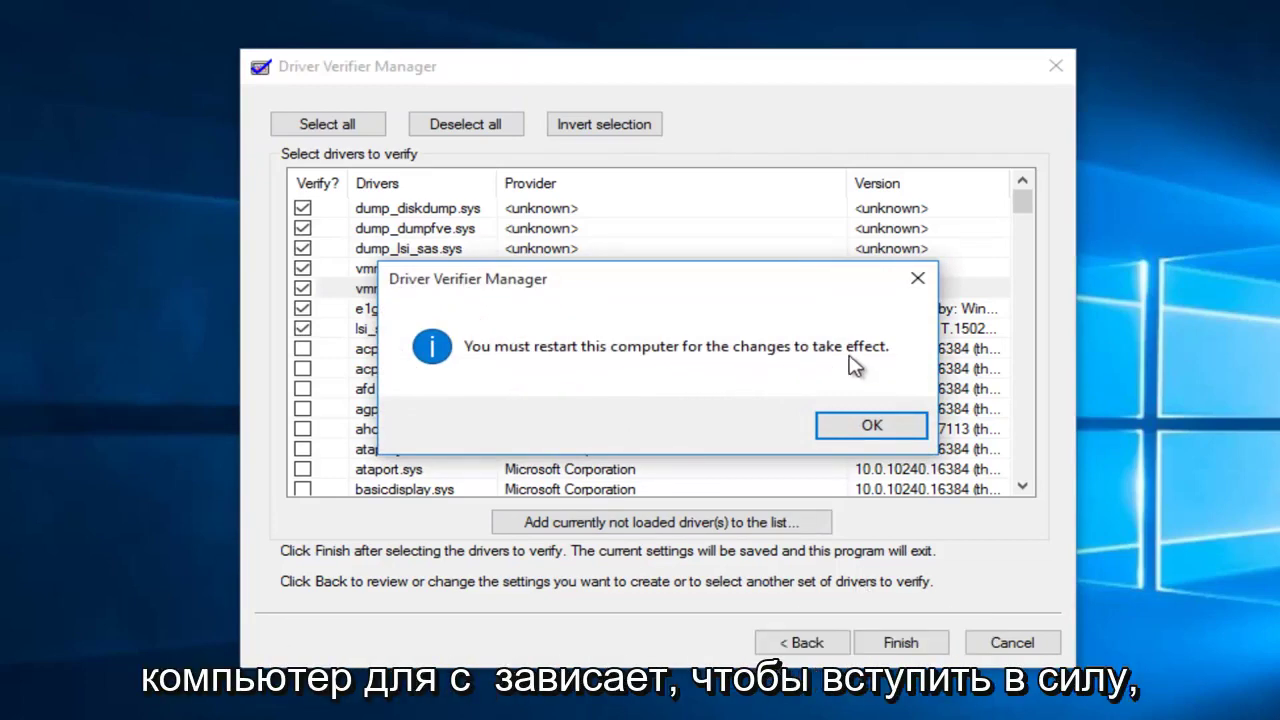
pyautogui.click(865, 427)
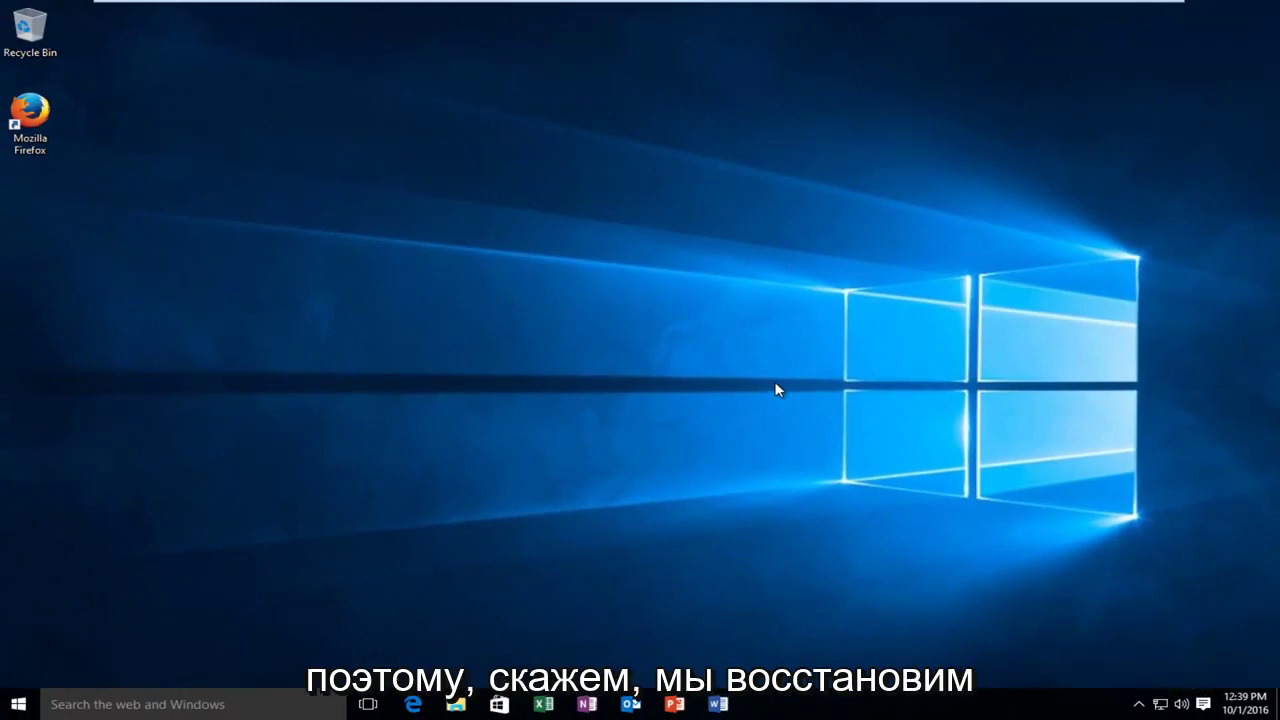
# Restart the computer from the Start menu's power options
pyautogui.click(18, 704)
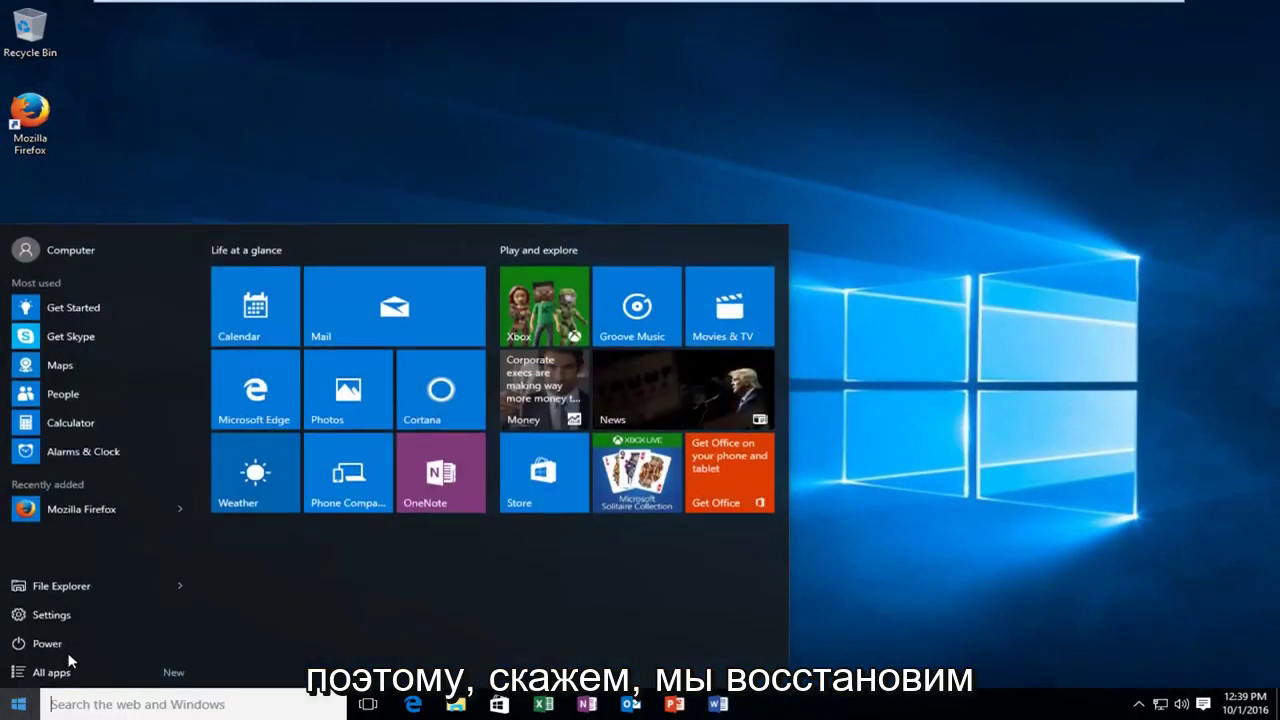
pyautogui.click(71, 659)
pyautogui.press('Escape')
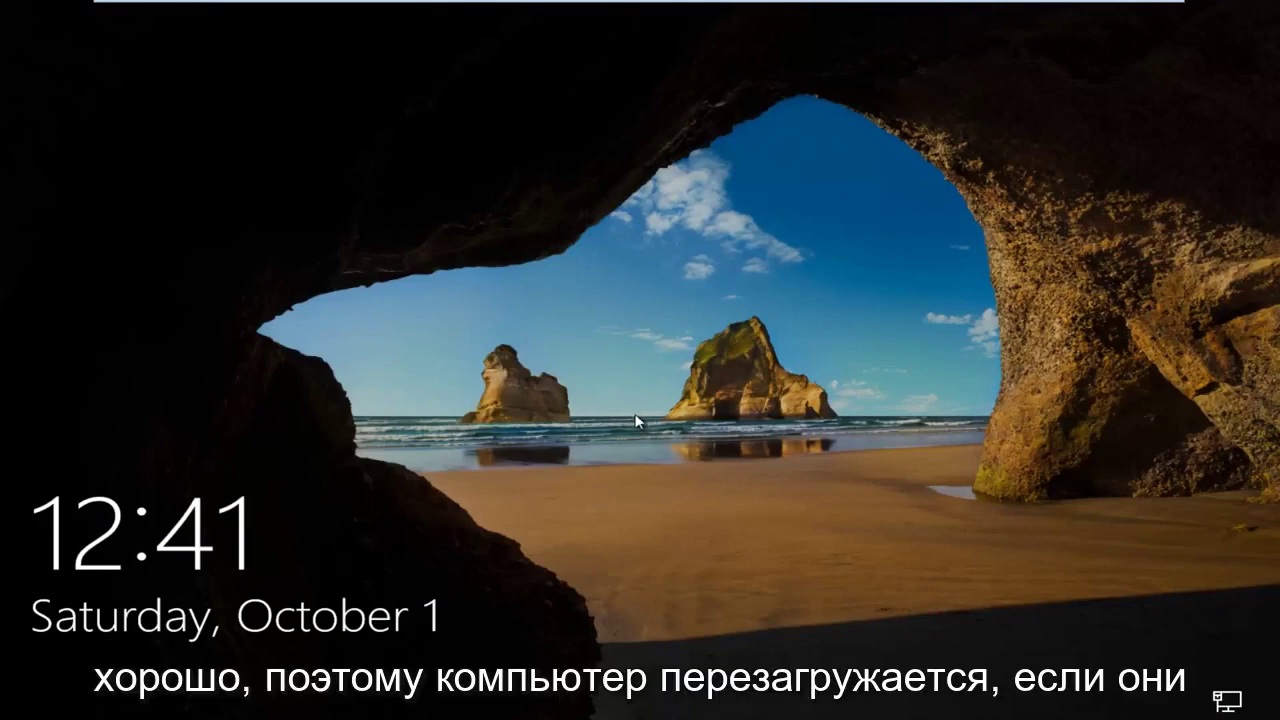
# Sign in from the lock screen with the account password
pyautogui.click(524, 618)
pyautogui.write('•••••••')
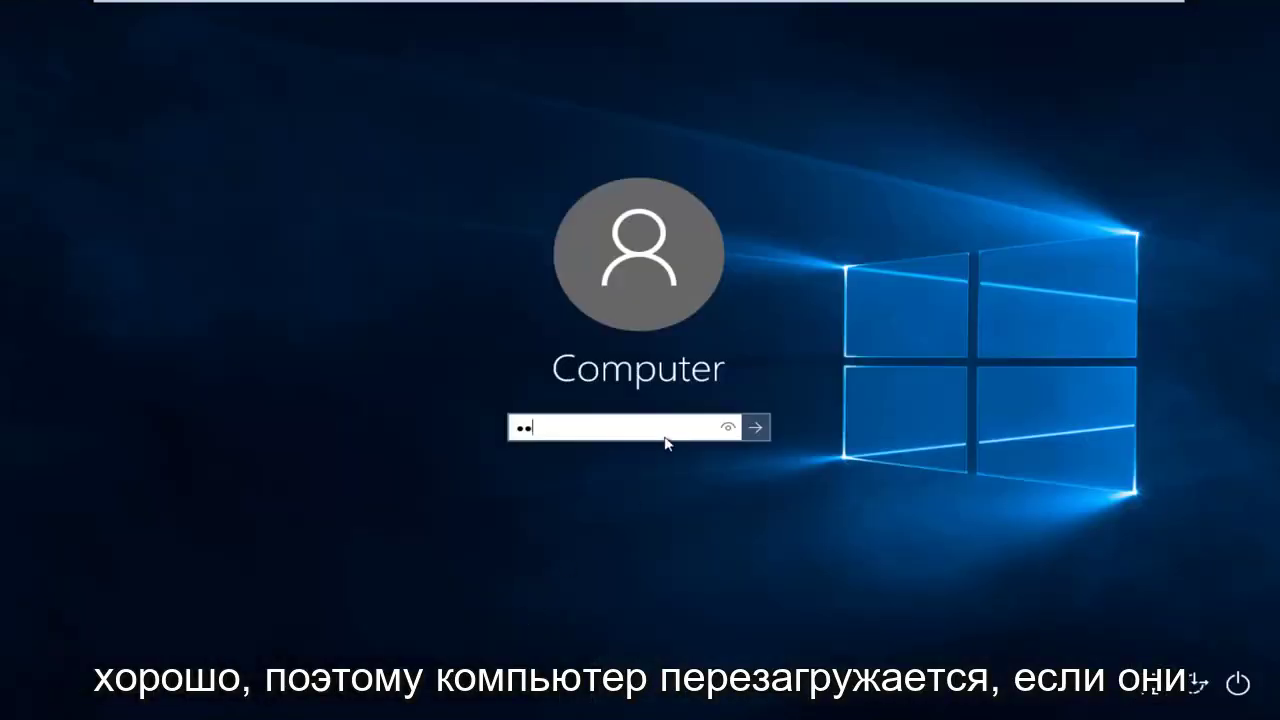
pyautogui.press('Return')
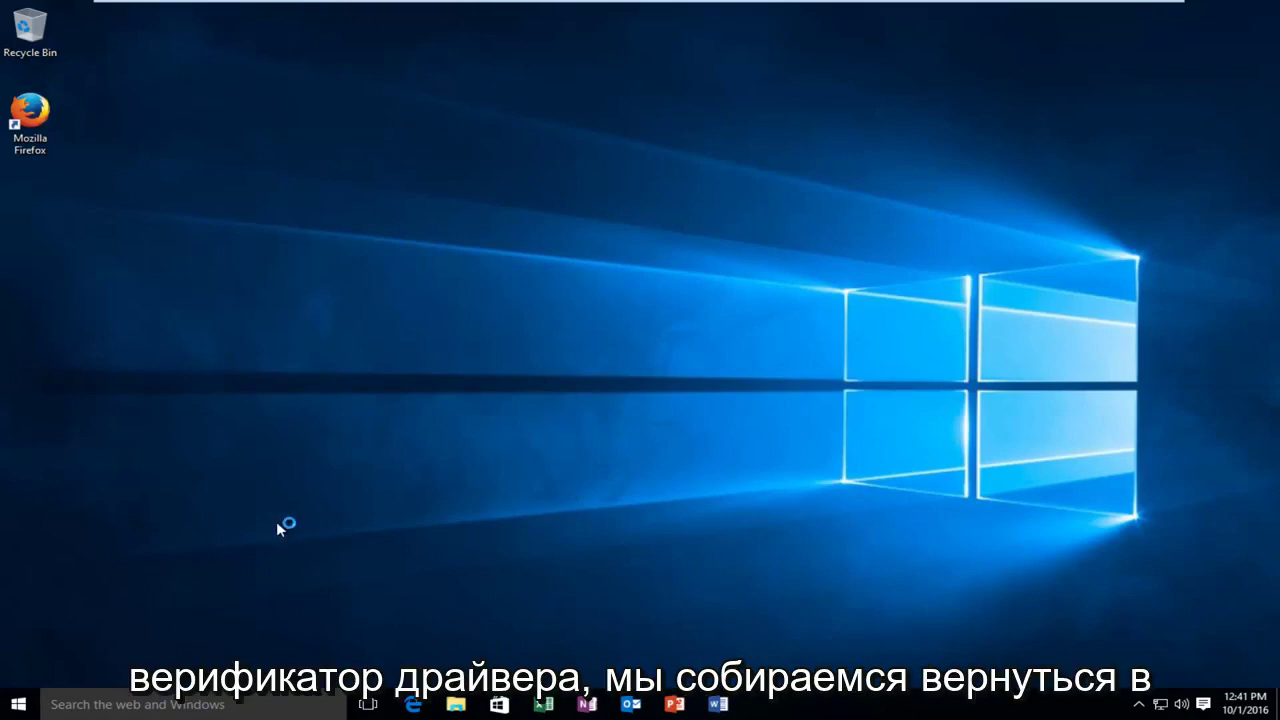
# Search Start for 'verifier', run it, and approve the UAC prompt
pyautogui.press('super')
pyautogui.click(60, 705)
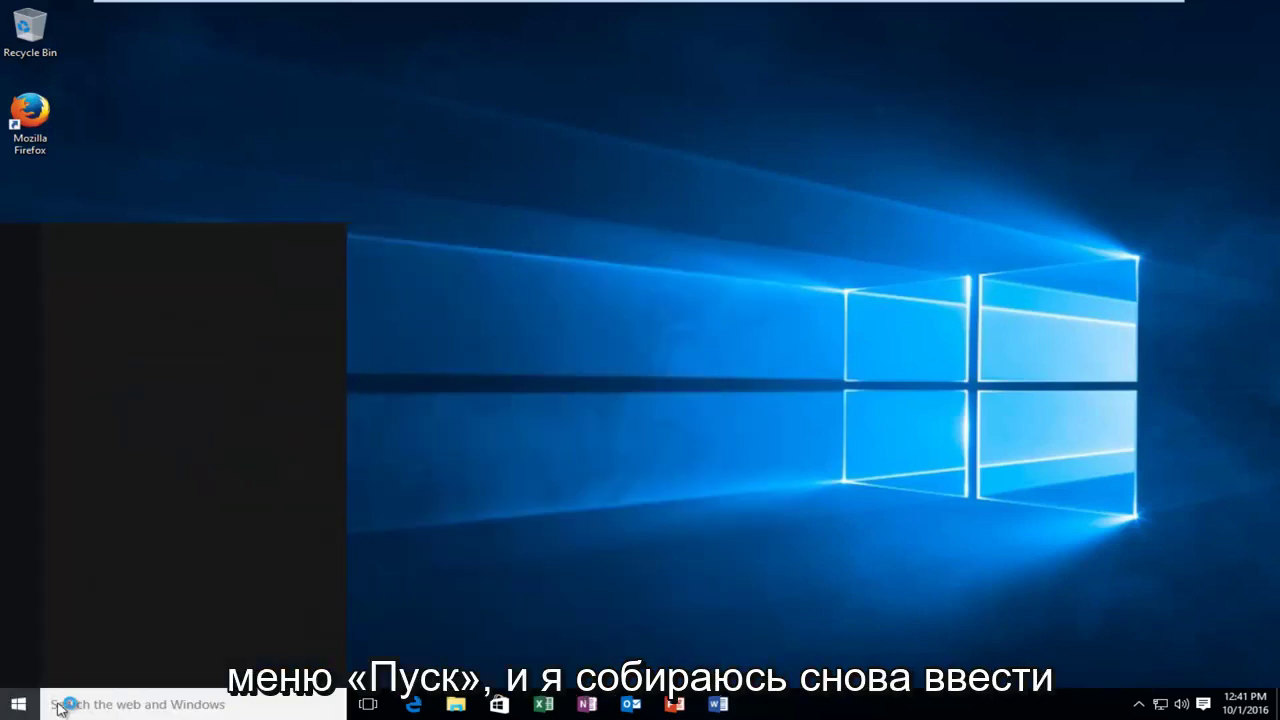
pyautogui.write('verifier')
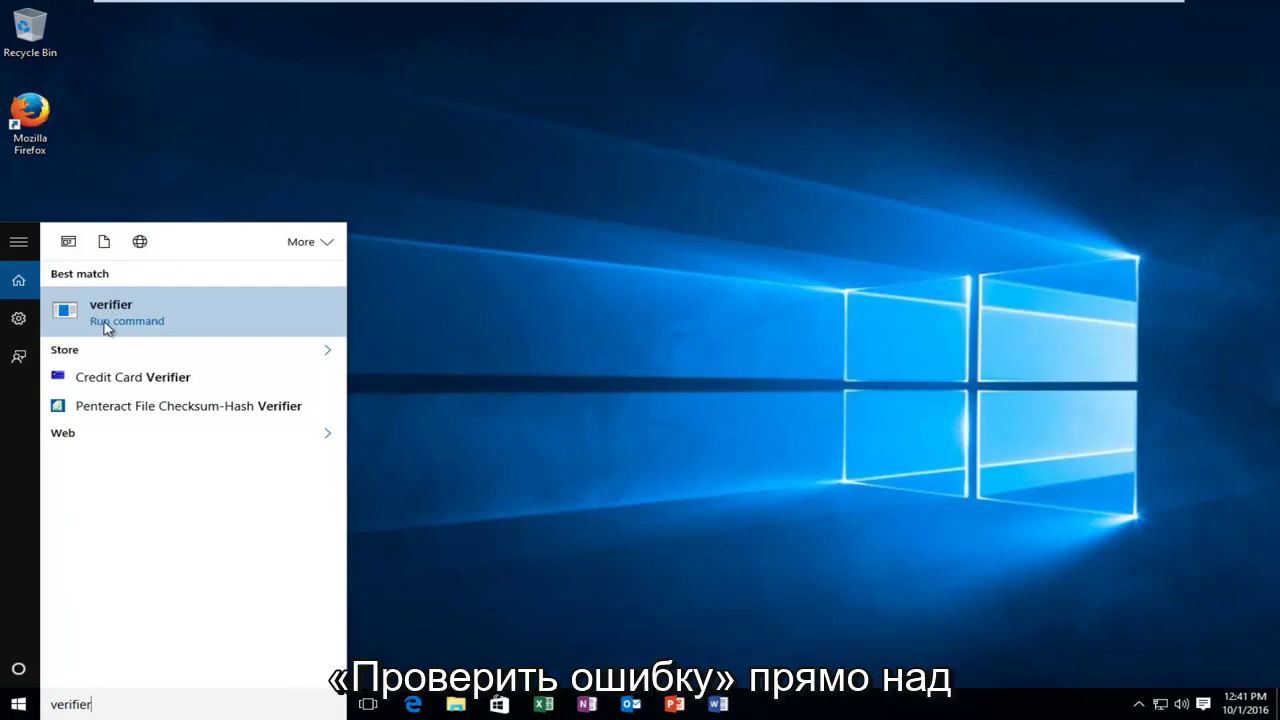
pyautogui.click(98, 324)
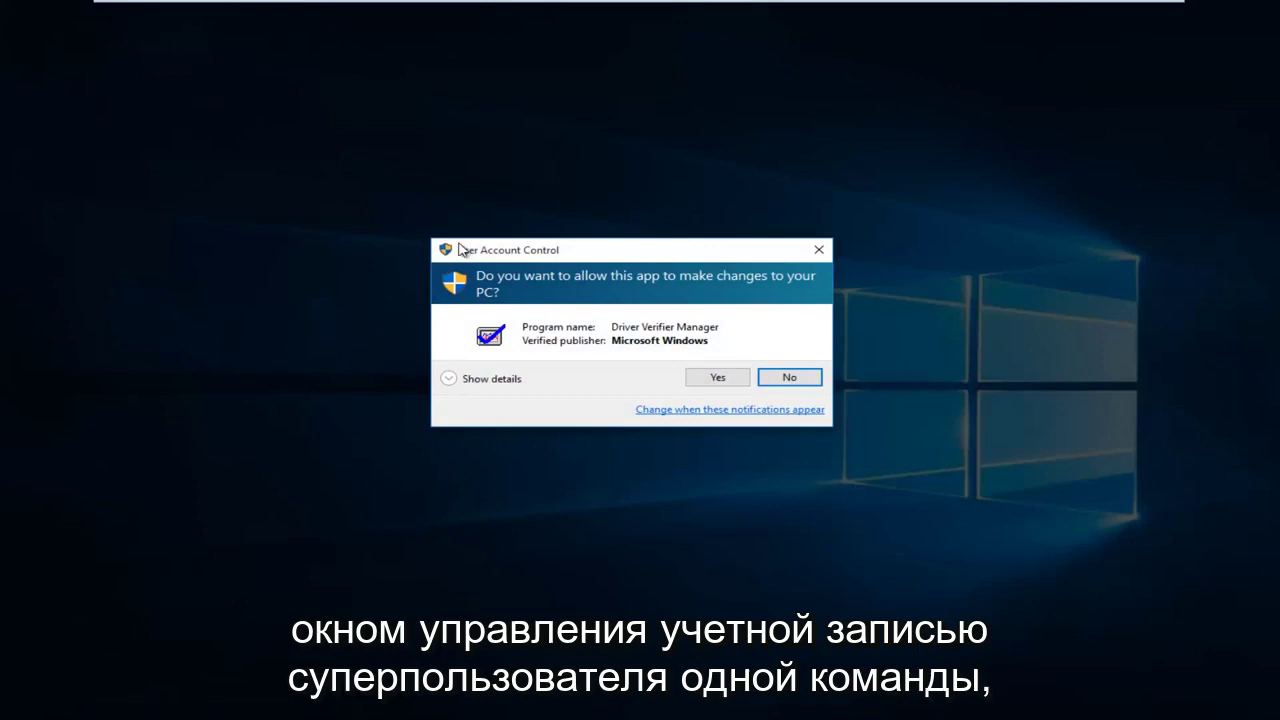
pyautogui.click(716, 377)
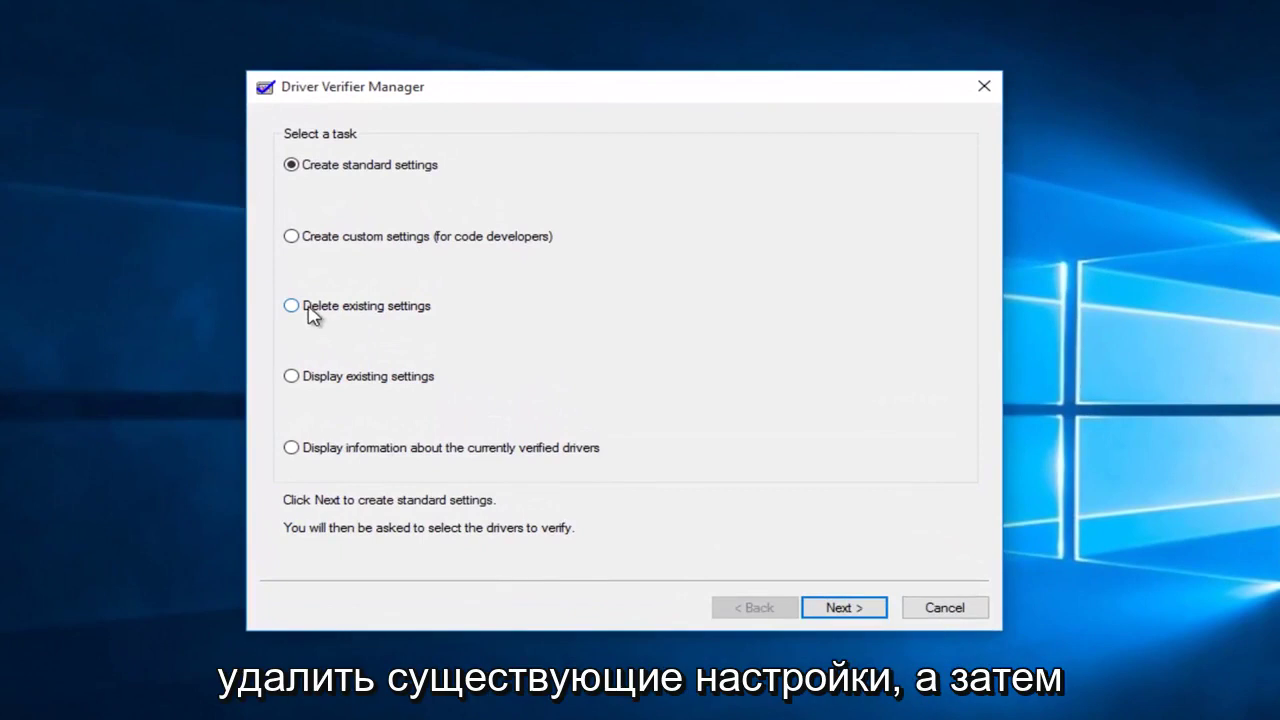
# Delete the existing verifier settings, confirm with Yes, and dismiss the restart notice
pyautogui.click(310, 312)
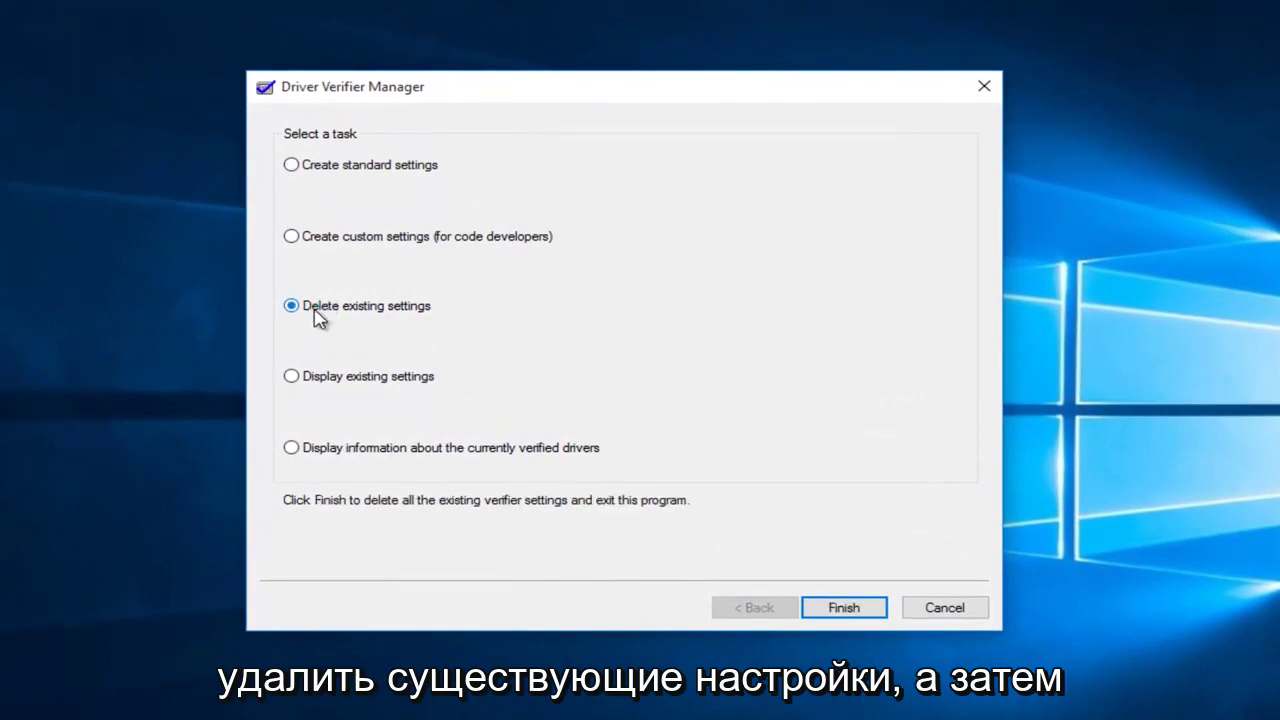
pyautogui.click(856, 611)
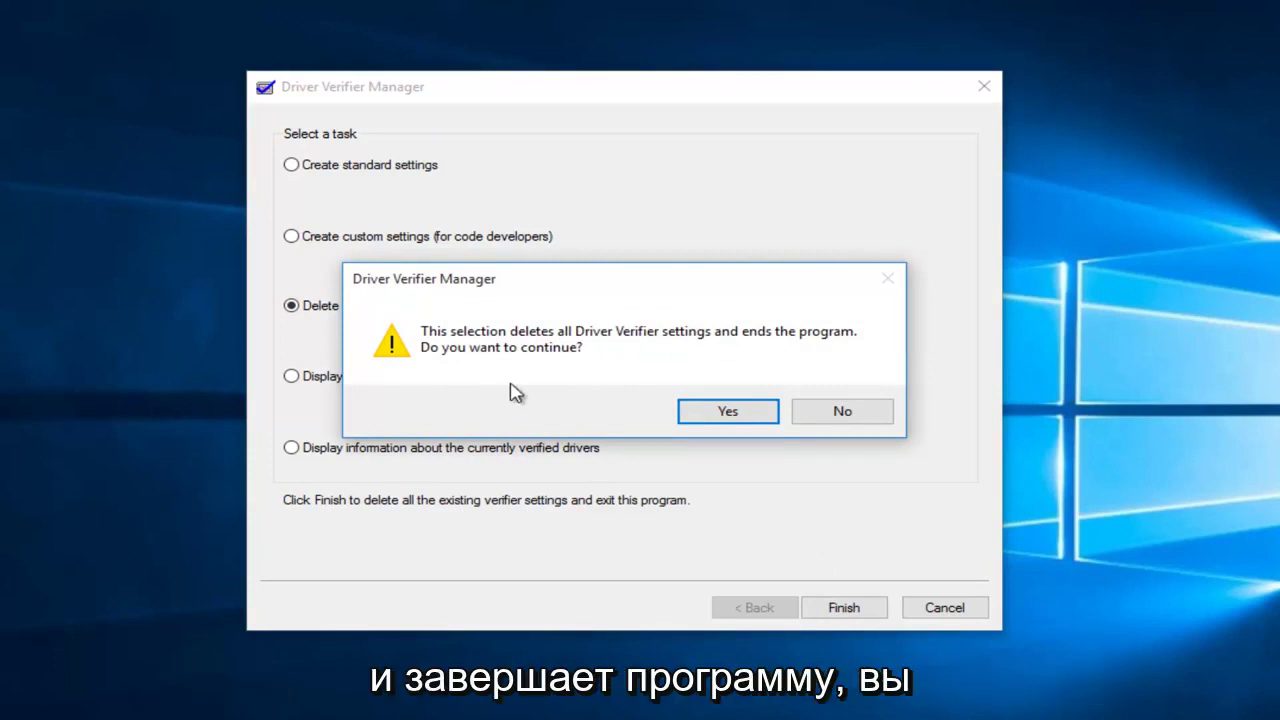
pyautogui.click(715, 412)
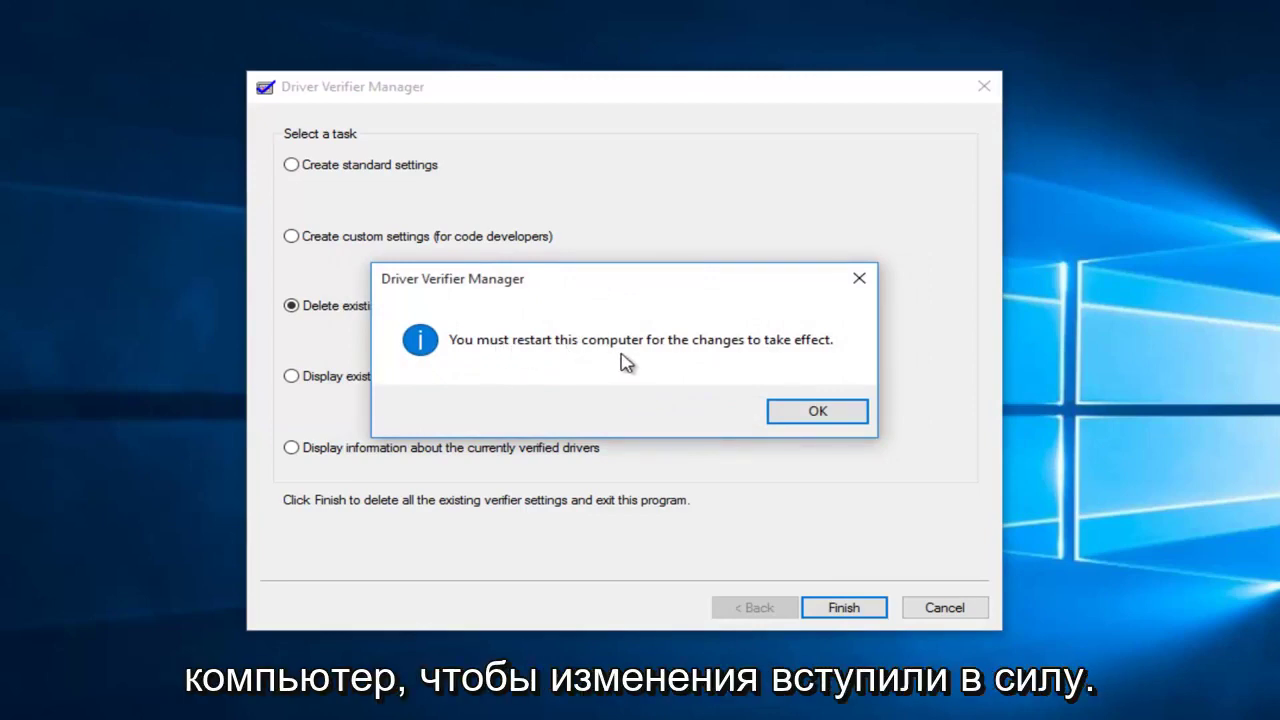
pyautogui.click(814, 418)
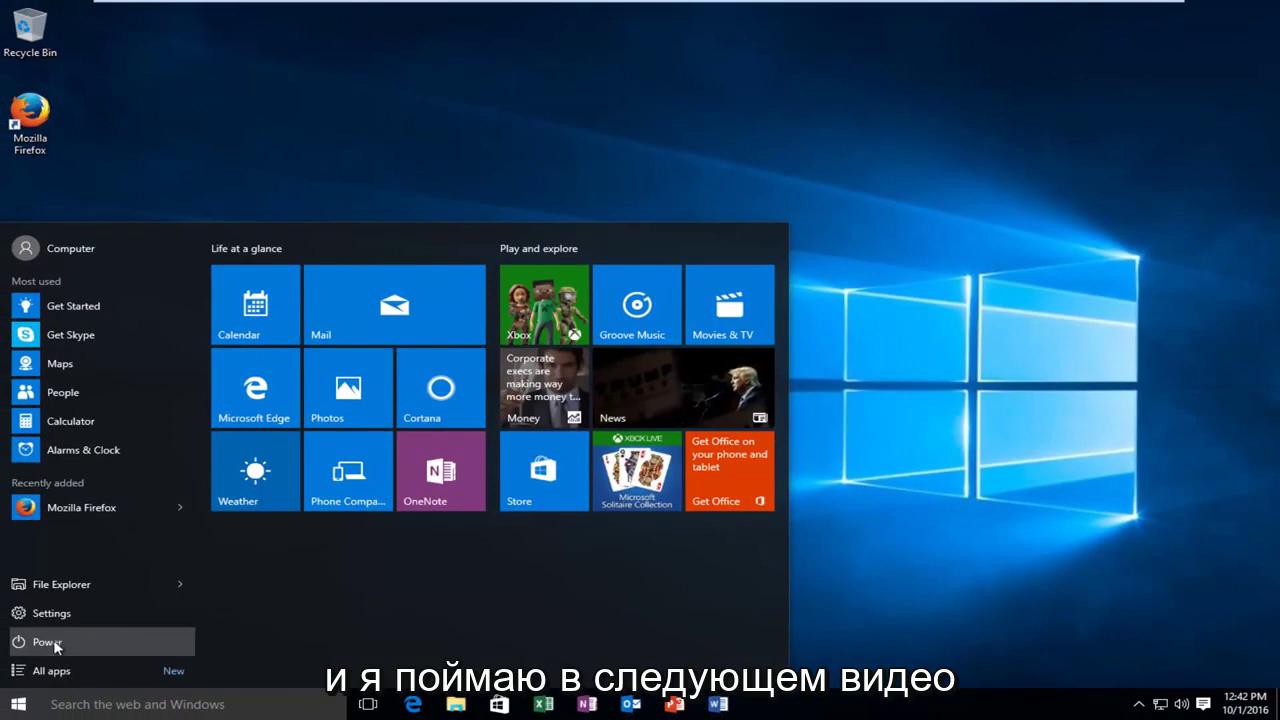
# Show the Start menu's power options to restart the computer
pyautogui.click(70, 645)
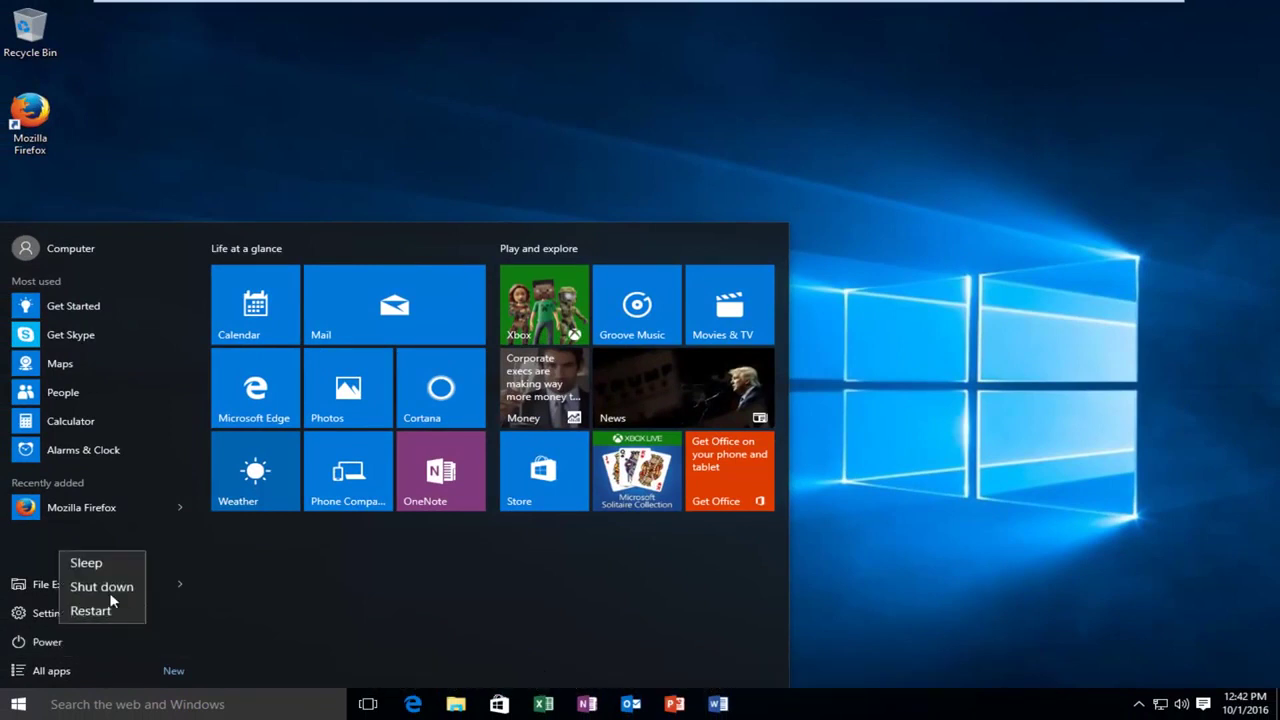